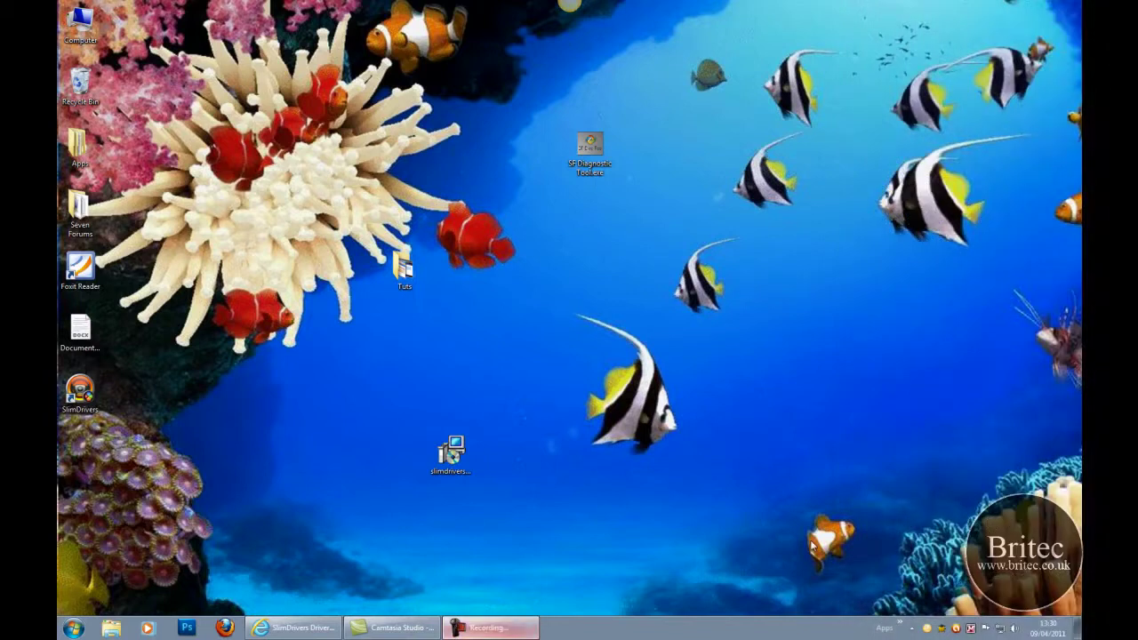
Bring the SlimDrivers Free window back up from the taskbar.
click(294, 627)
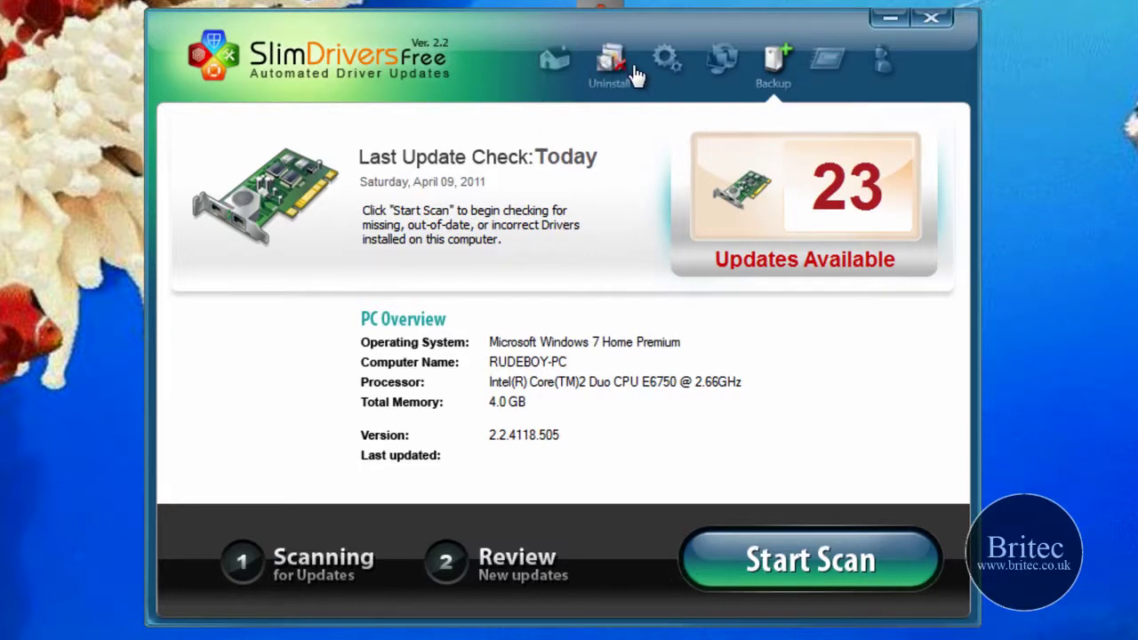
In Options, toggle the Windows-startup box and switch automatic update checks on and back off.
click(664, 62)
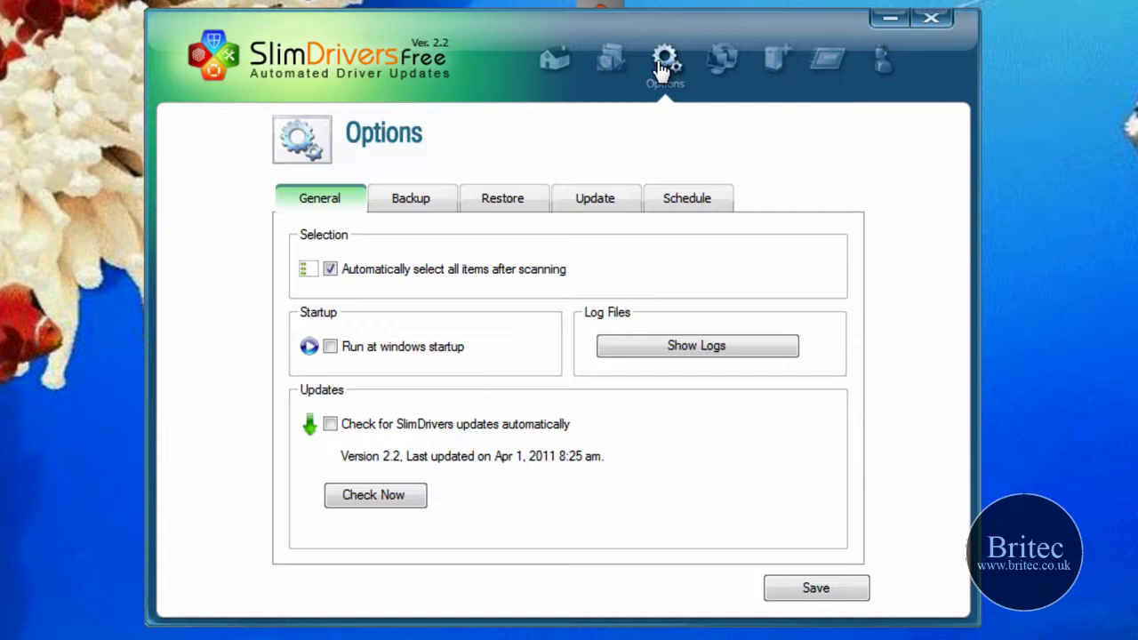
click(330, 347)
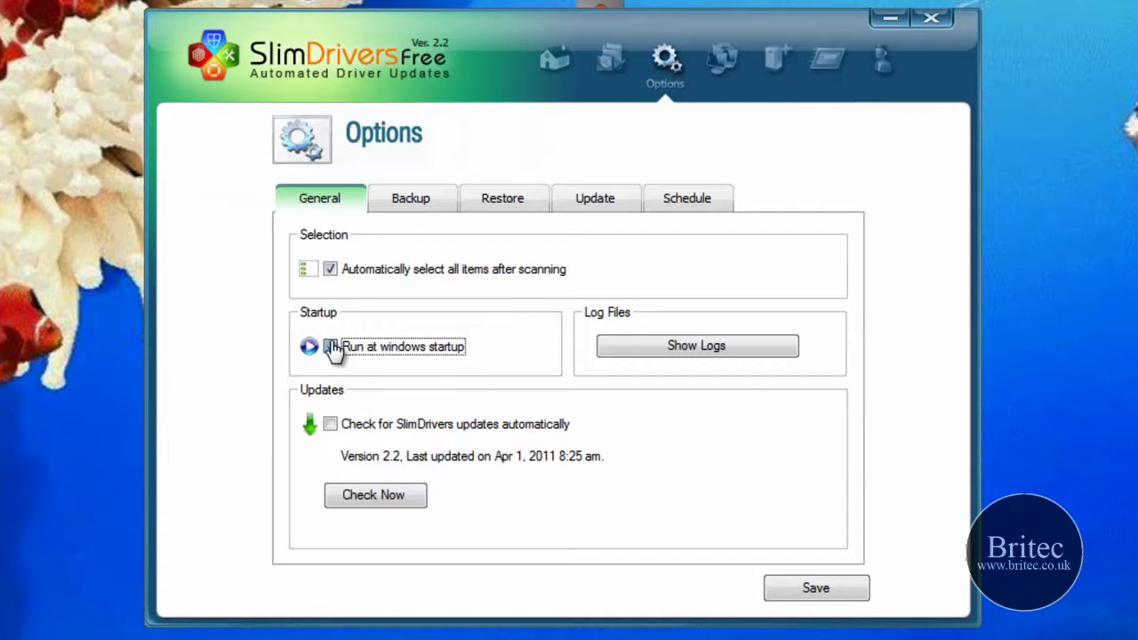
click(331, 425)
click(331, 425)
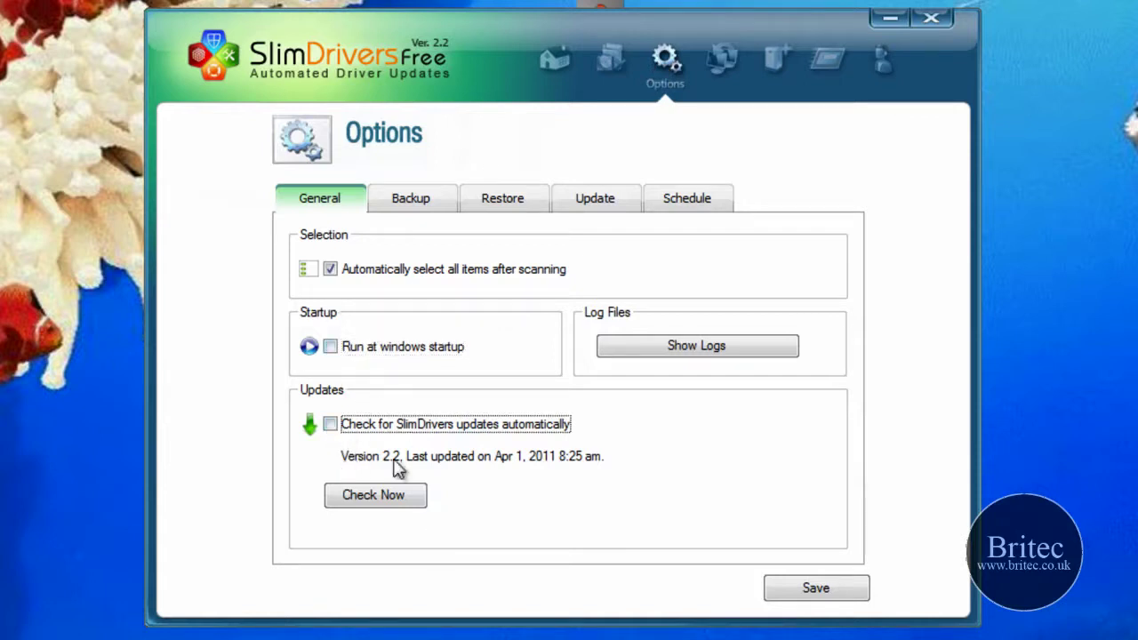
Read the full Backup and Restore folder paths, ending on Restore with the SlimDrivers\Backups folder.
click(397, 204)
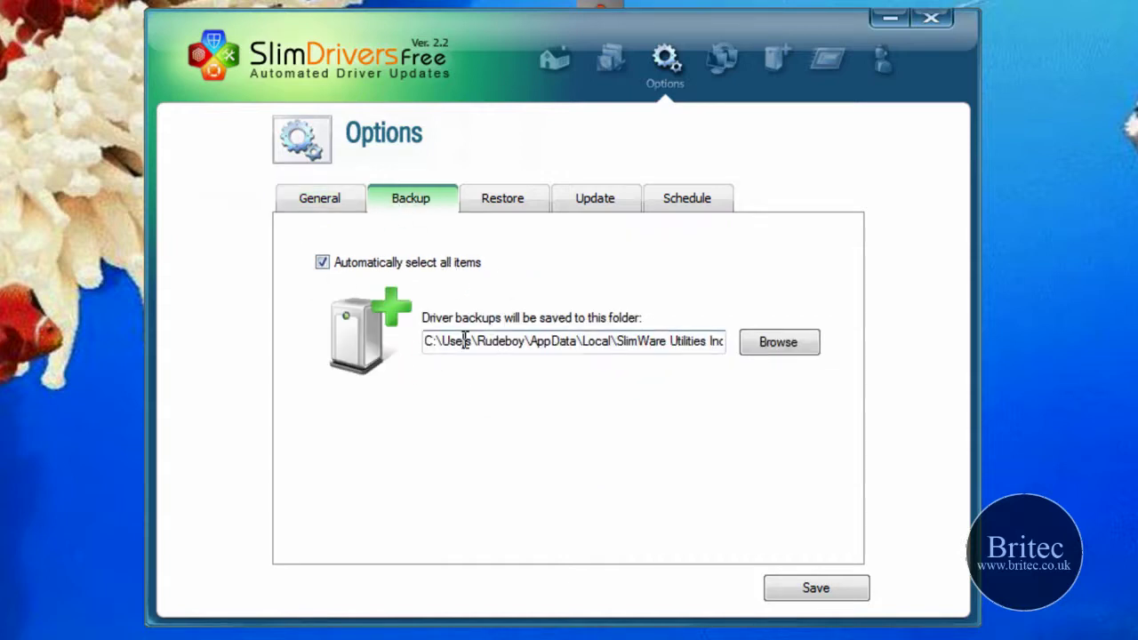
drag(464, 341, 724, 347)
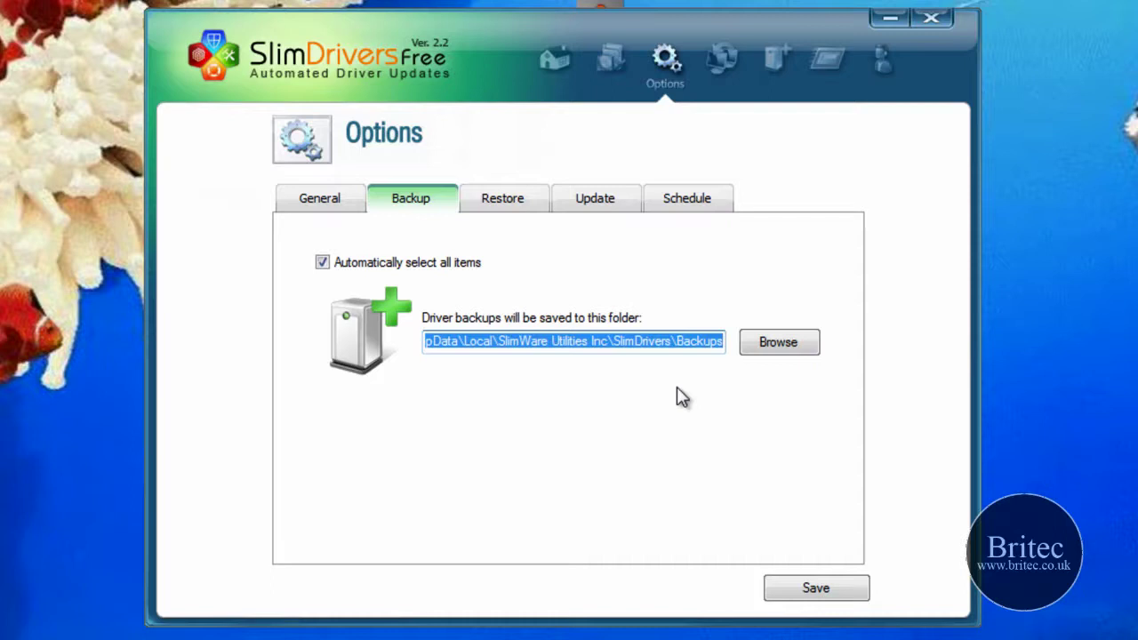
click(487, 205)
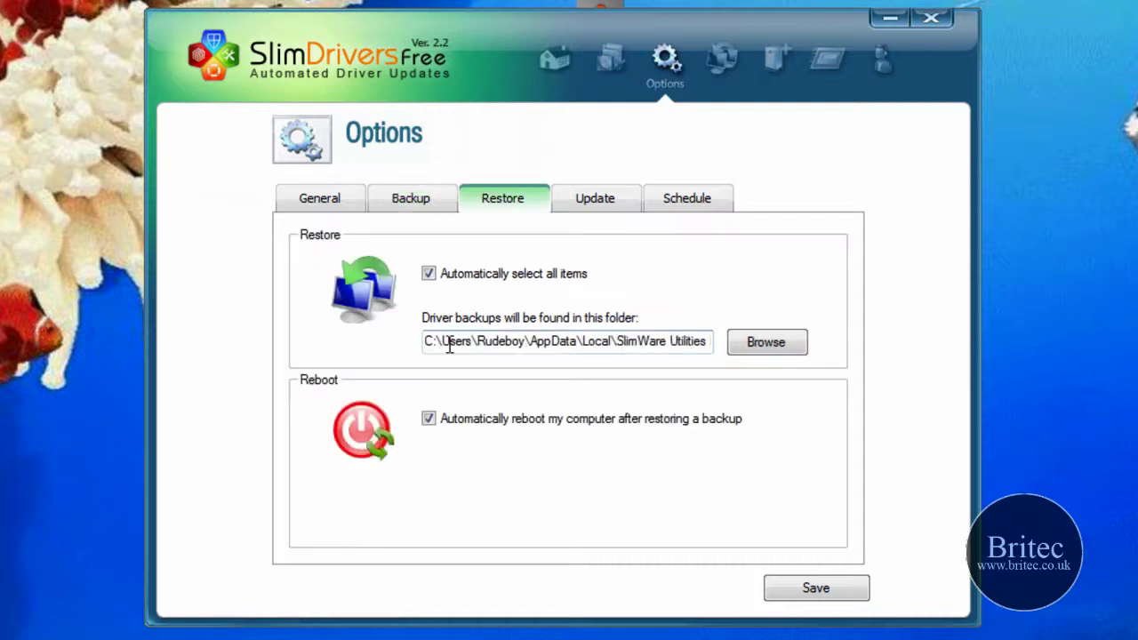
drag(426, 341, 741, 353)
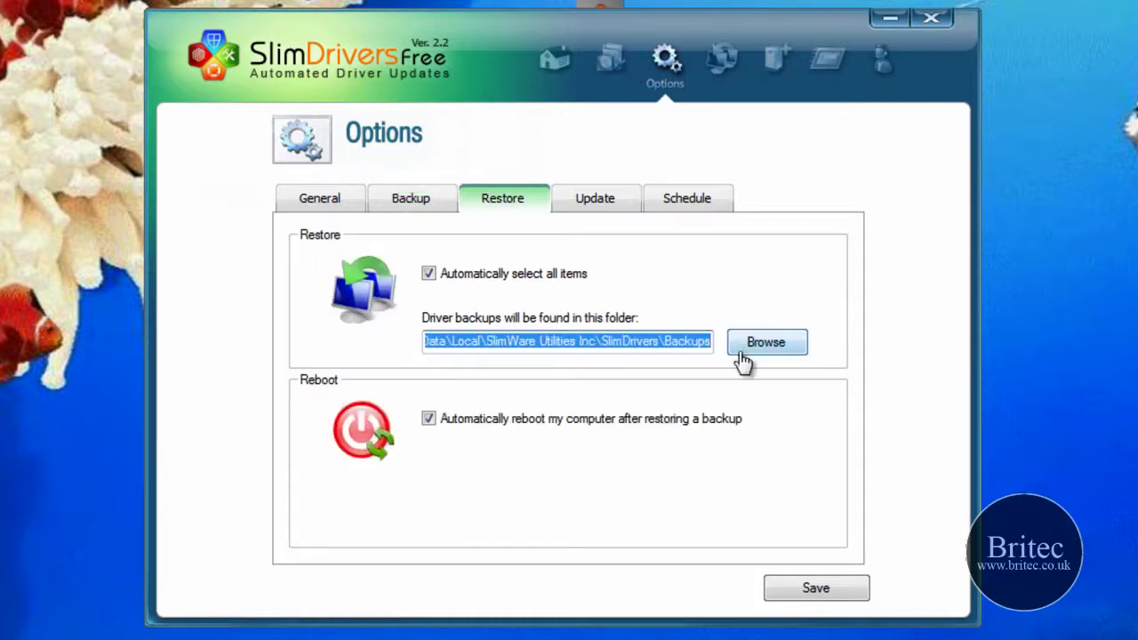
click(405, 204)
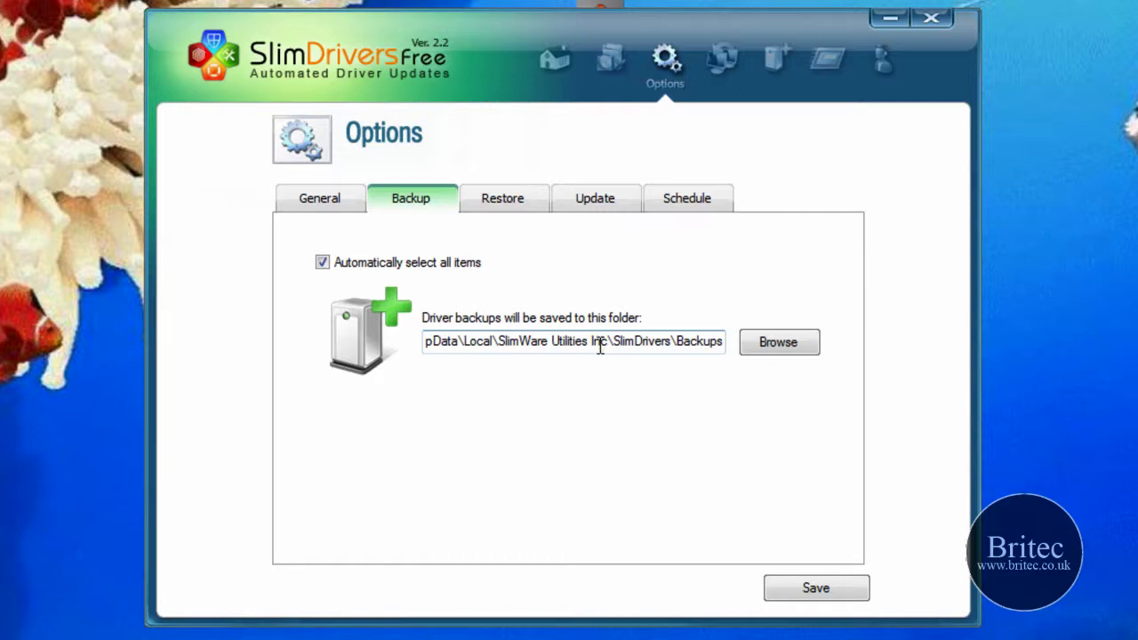
click(500, 201)
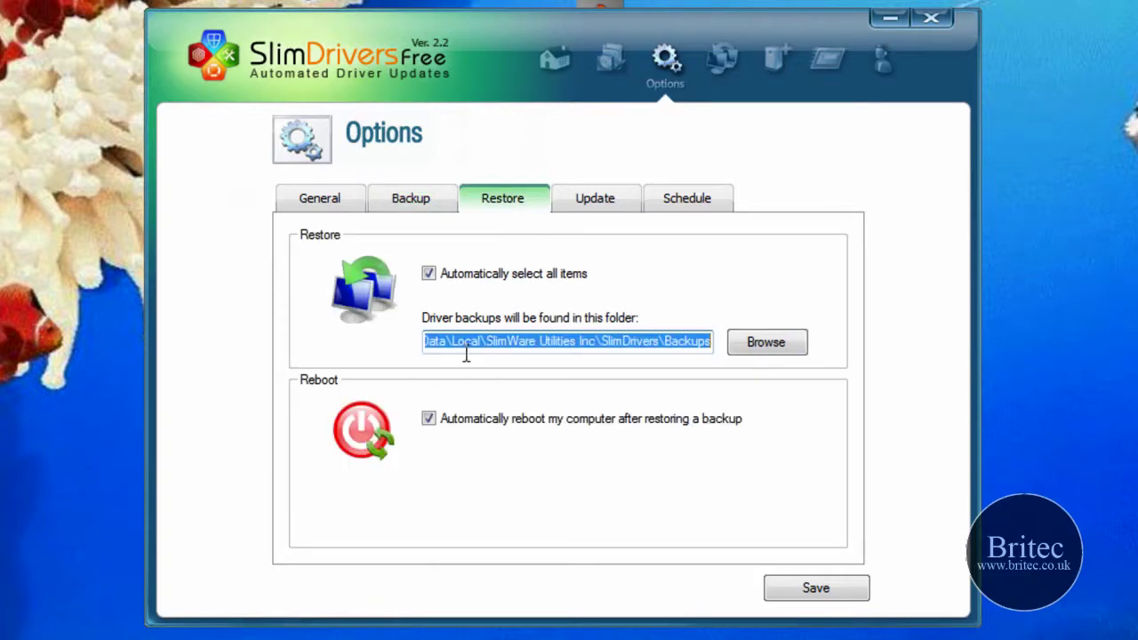
drag(525, 337, 737, 358)
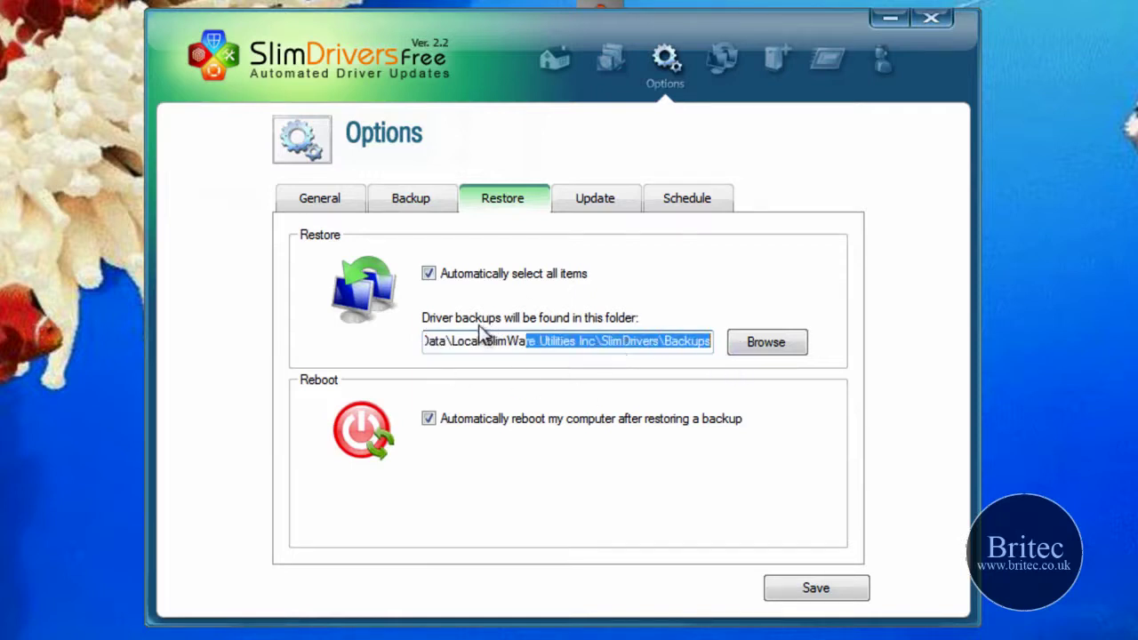
Check the Update retry timeout and count, then the Schedule settings with a 10:51 AM start.
click(600, 206)
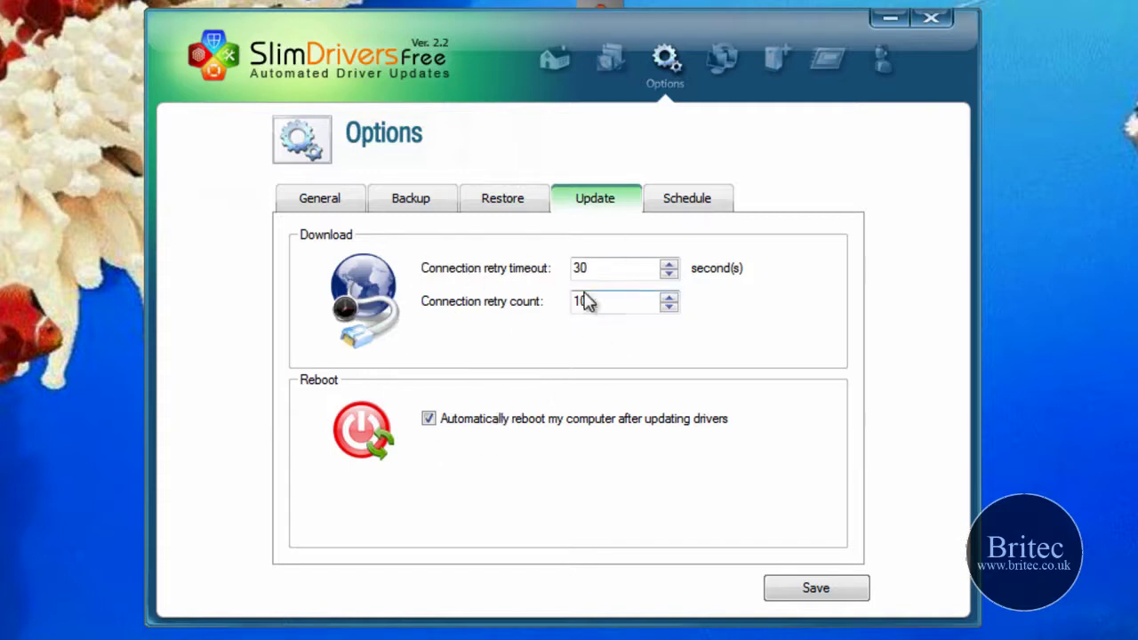
click(690, 201)
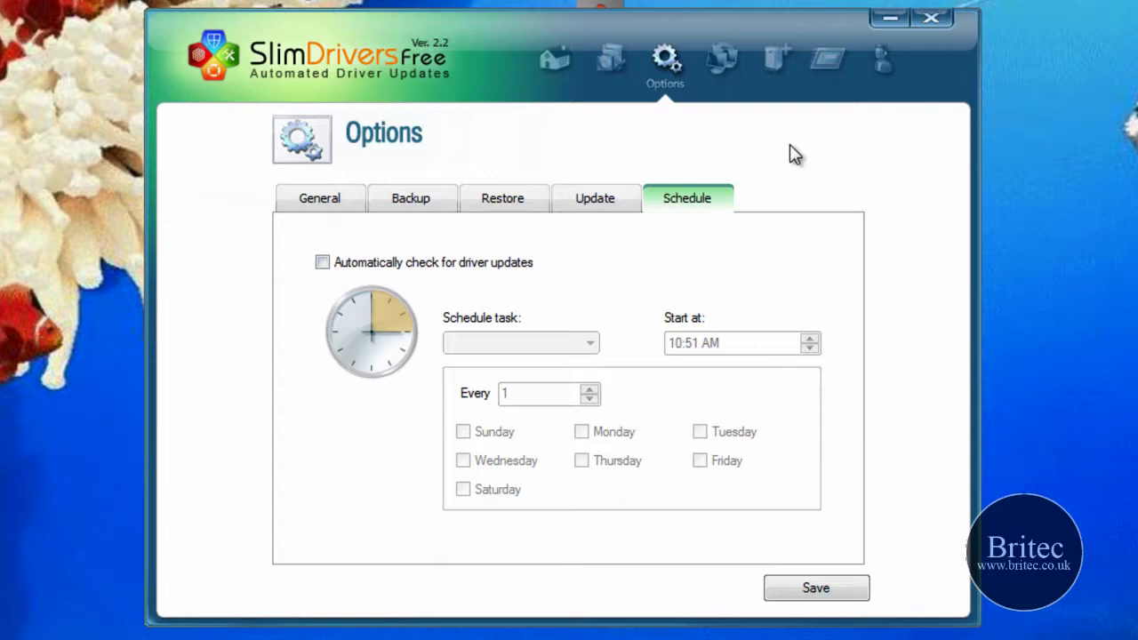
Back up the drivers for every ticked device category and dismiss the Backup complete message.
click(720, 69)
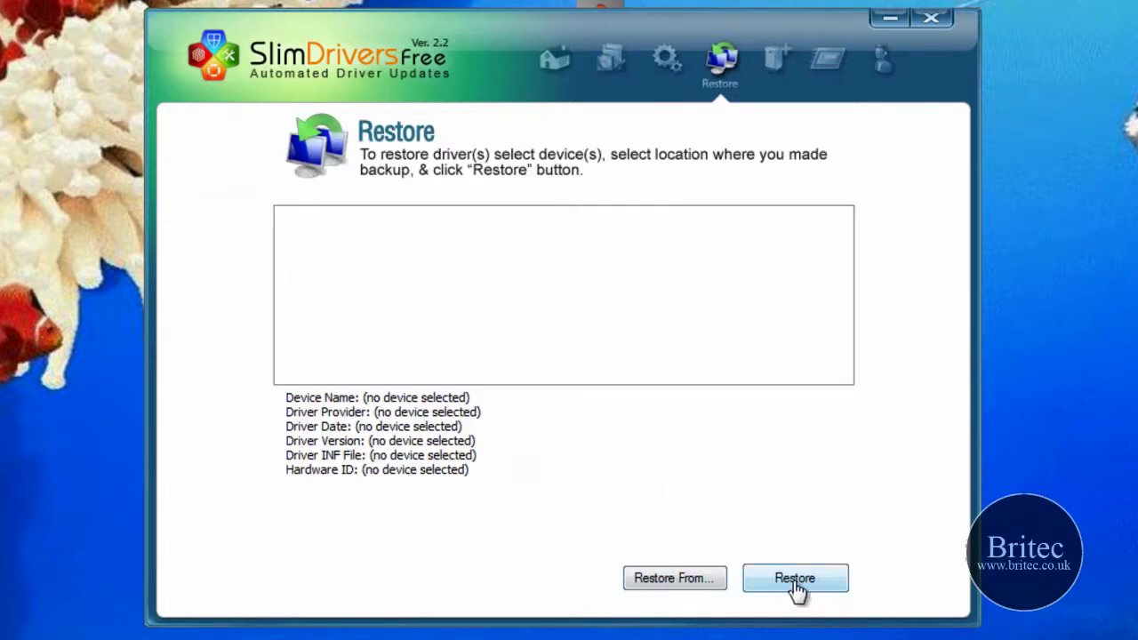
click(778, 75)
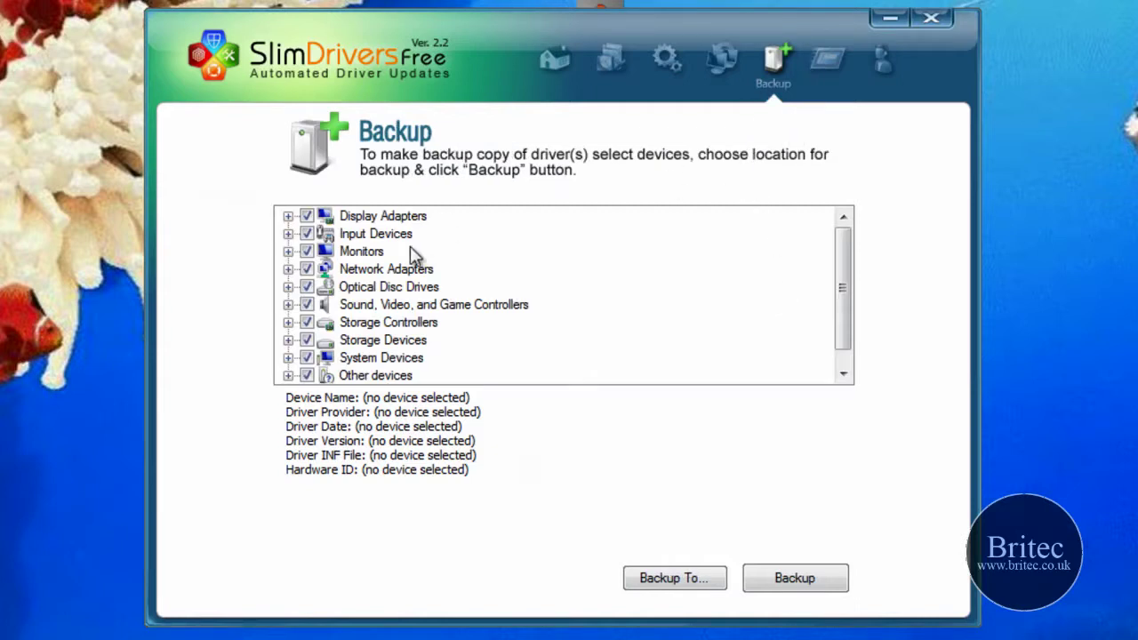
click(792, 579)
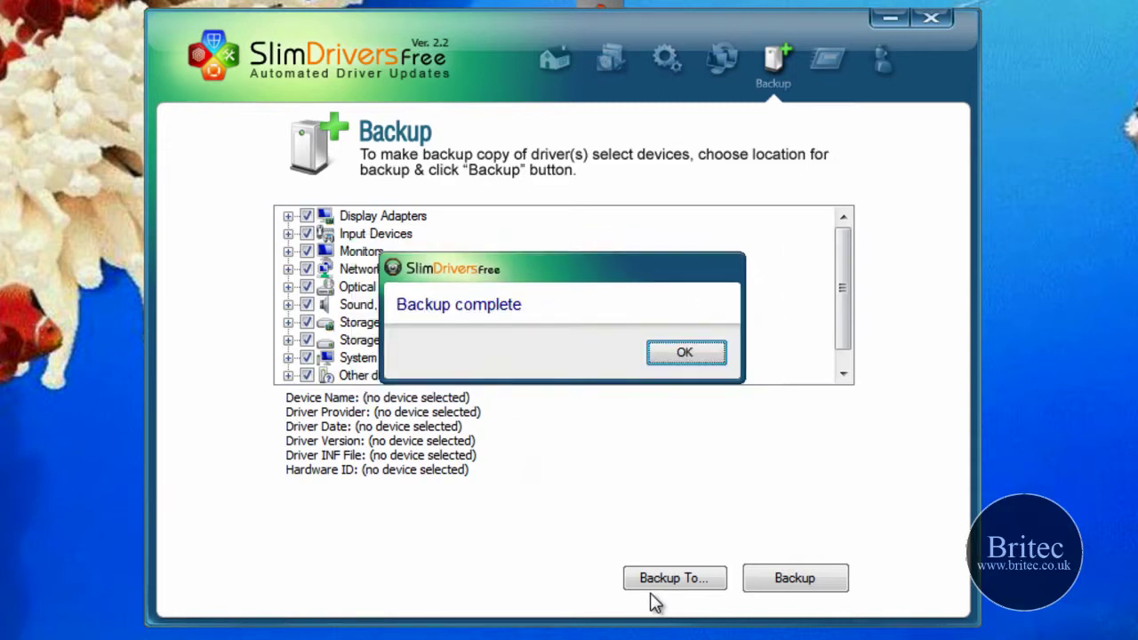
click(701, 354)
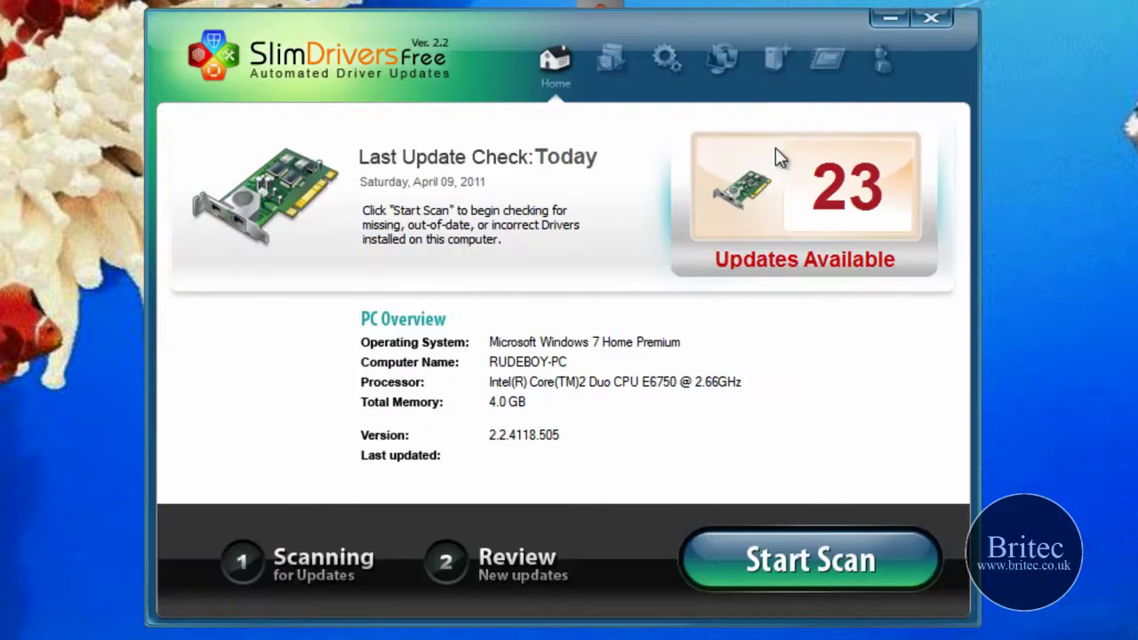
Open the Restore page and scroll to the April 09, 2011 13:33:18 backup entry.
click(721, 60)
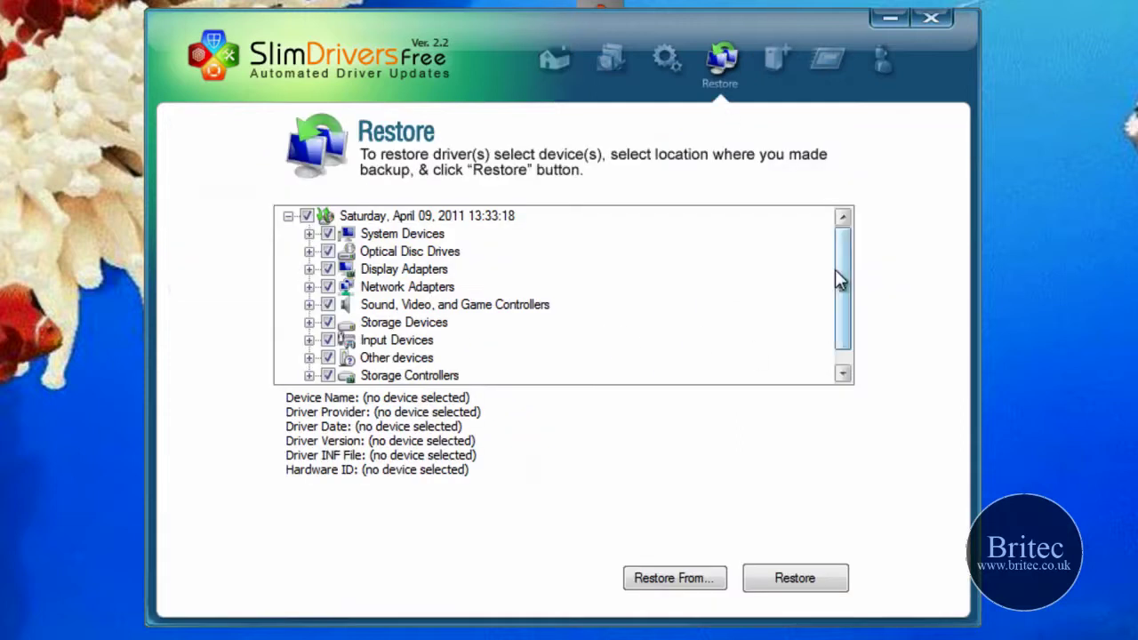
drag(844, 263, 856, 307)
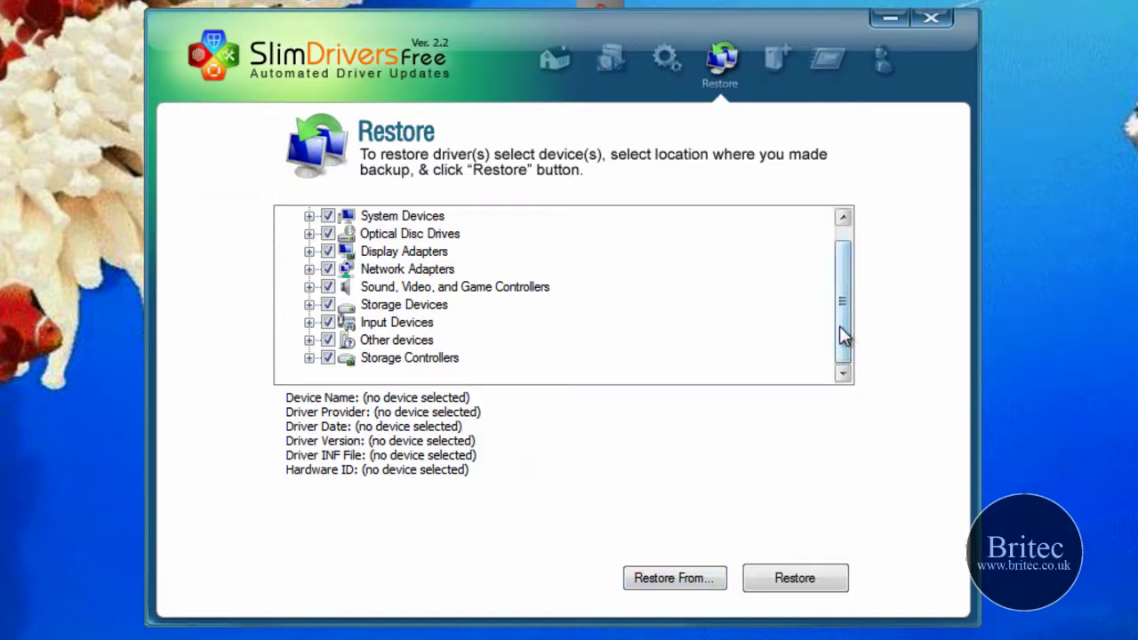
drag(844, 336, 843, 286)
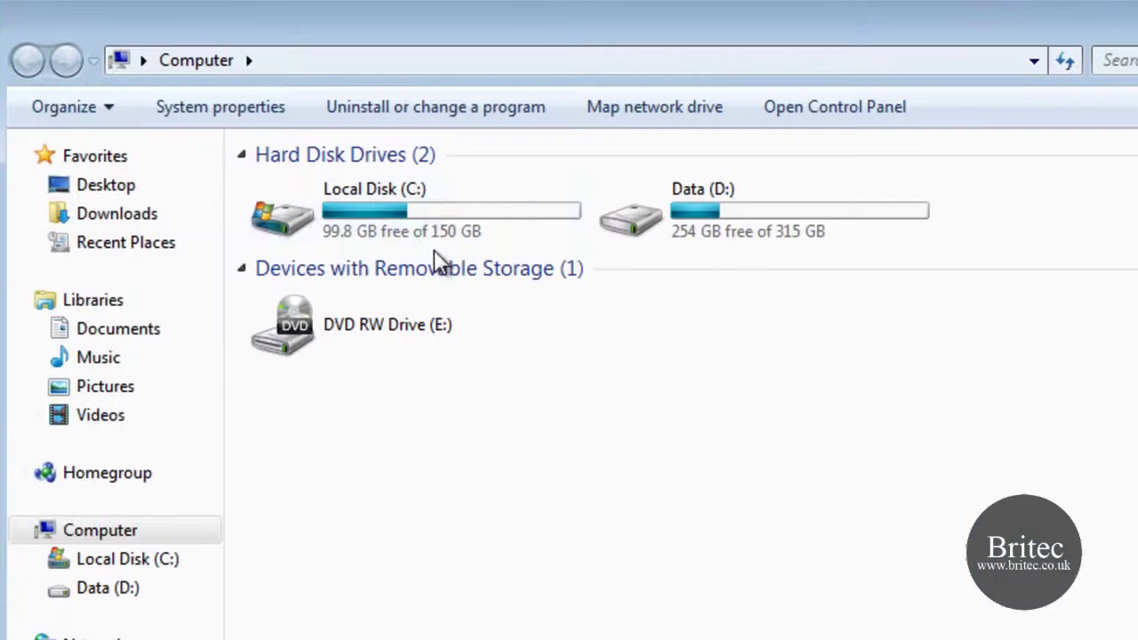
Browse from C: through the user's AppData\Local\SlimWare Utilities Inc\SlimDrivers\Backups into the dated backup folder.
double_click(425, 213)
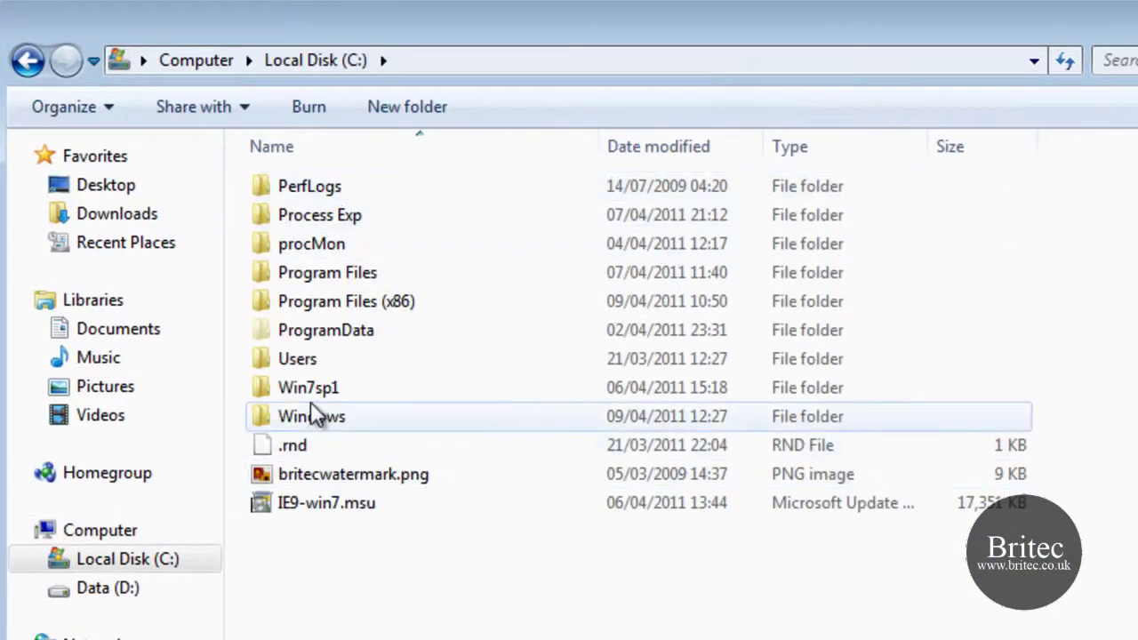
double_click(305, 356)
click(290, 247)
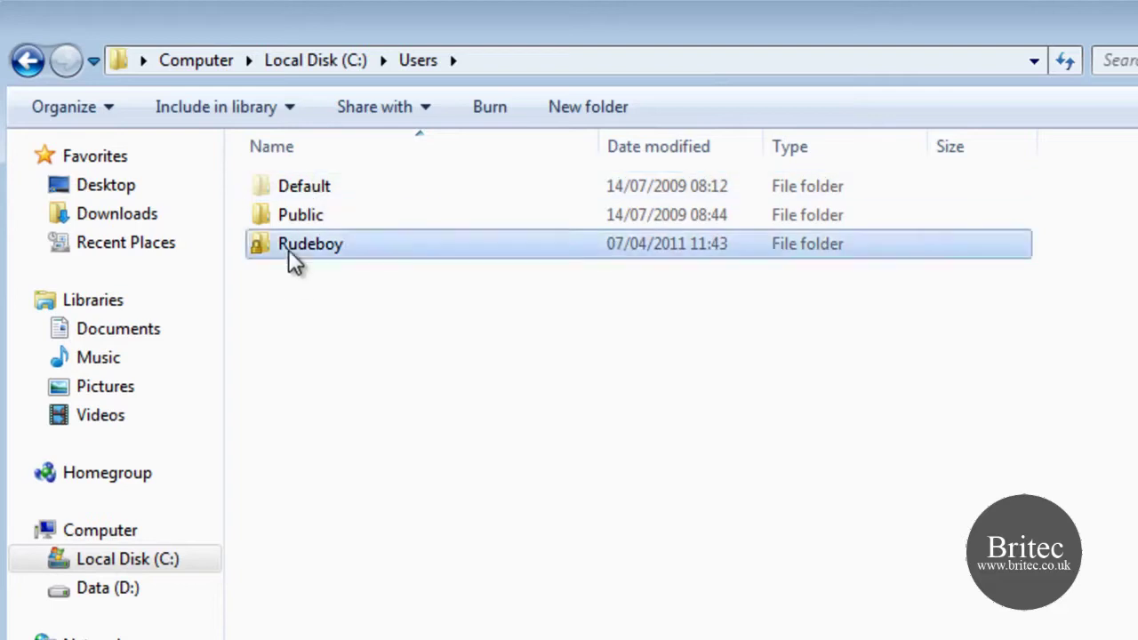
double_click(288, 249)
double_click(297, 187)
click(298, 198)
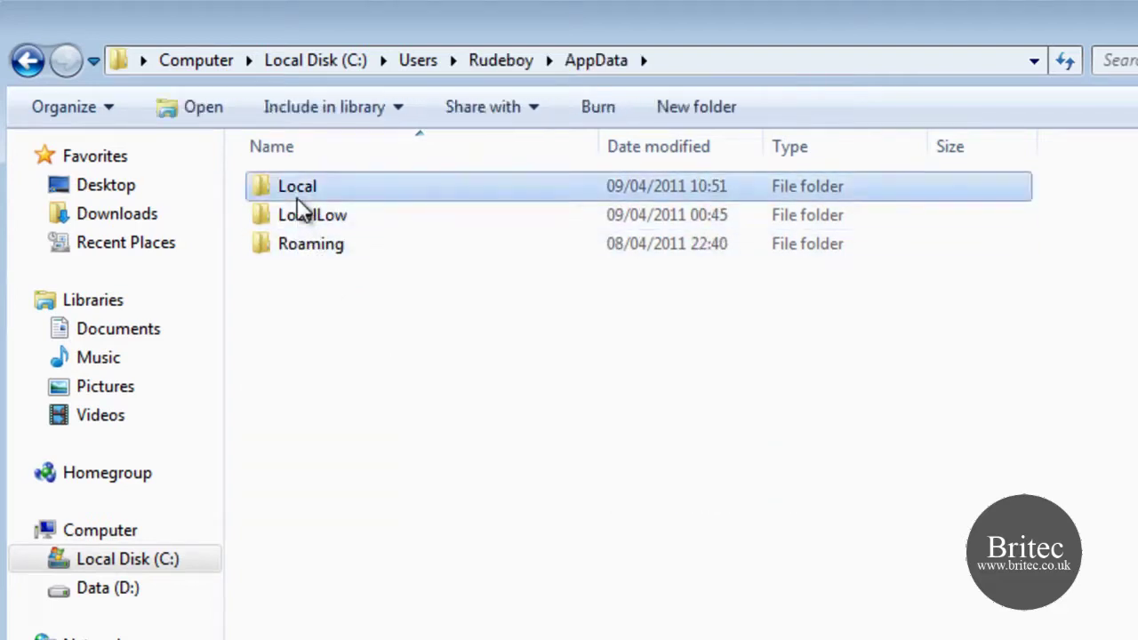
double_click(298, 199)
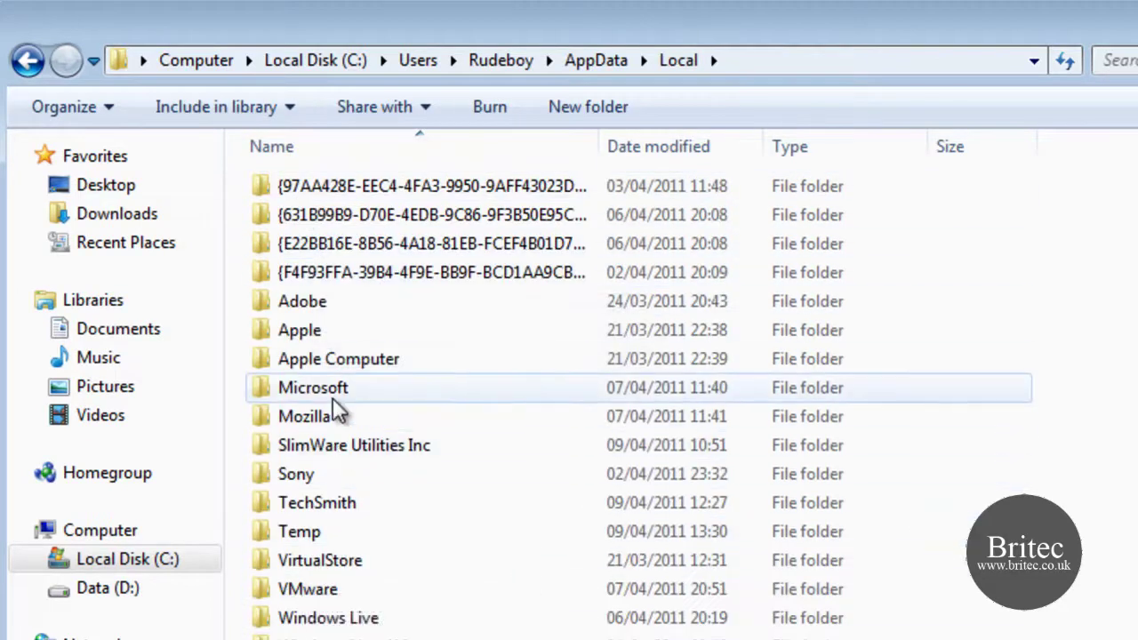
double_click(328, 445)
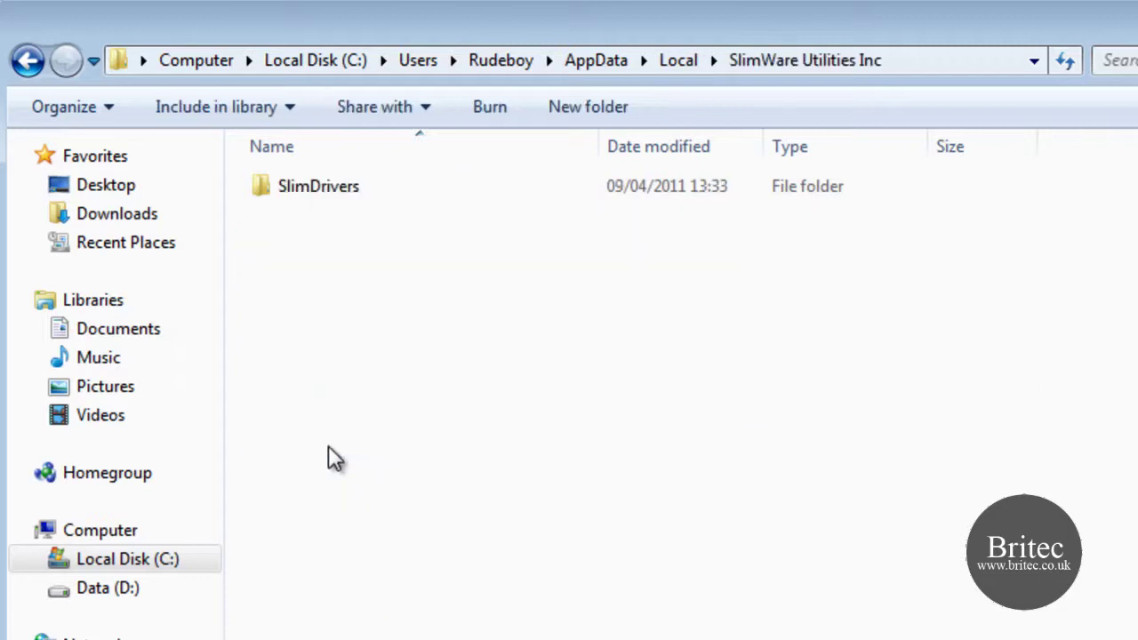
click(321, 204)
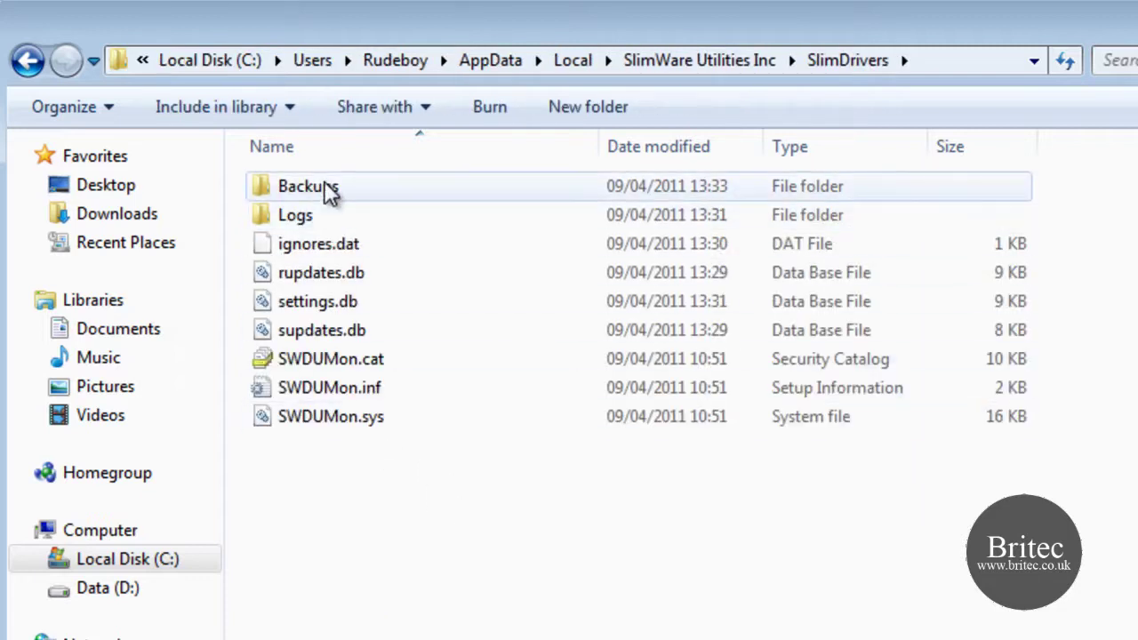
double_click(327, 194)
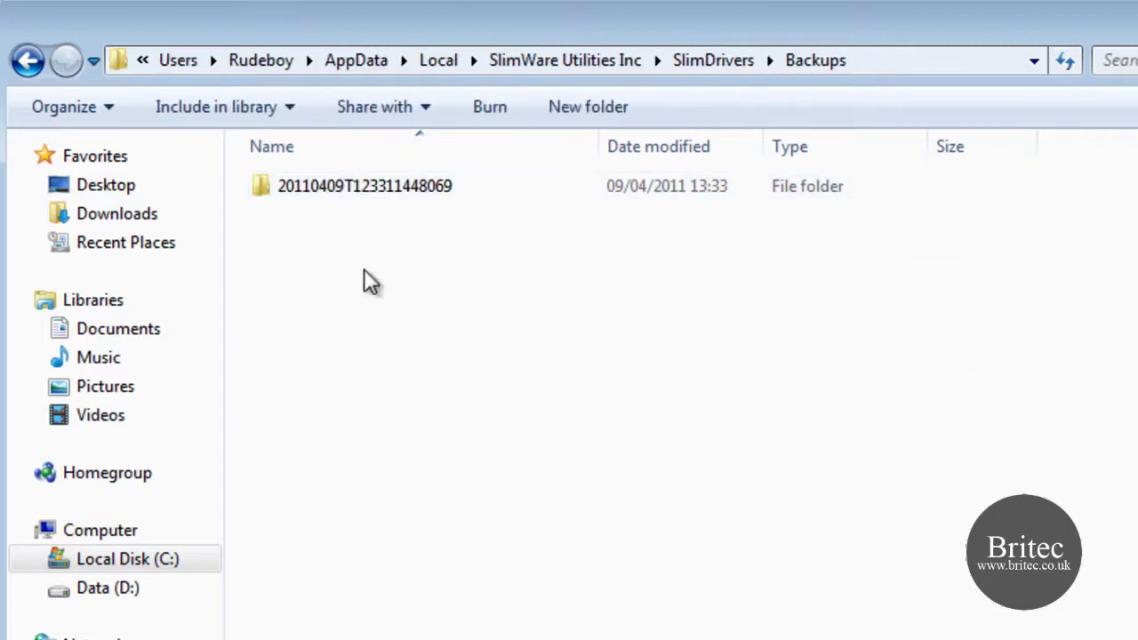
double_click(356, 189)
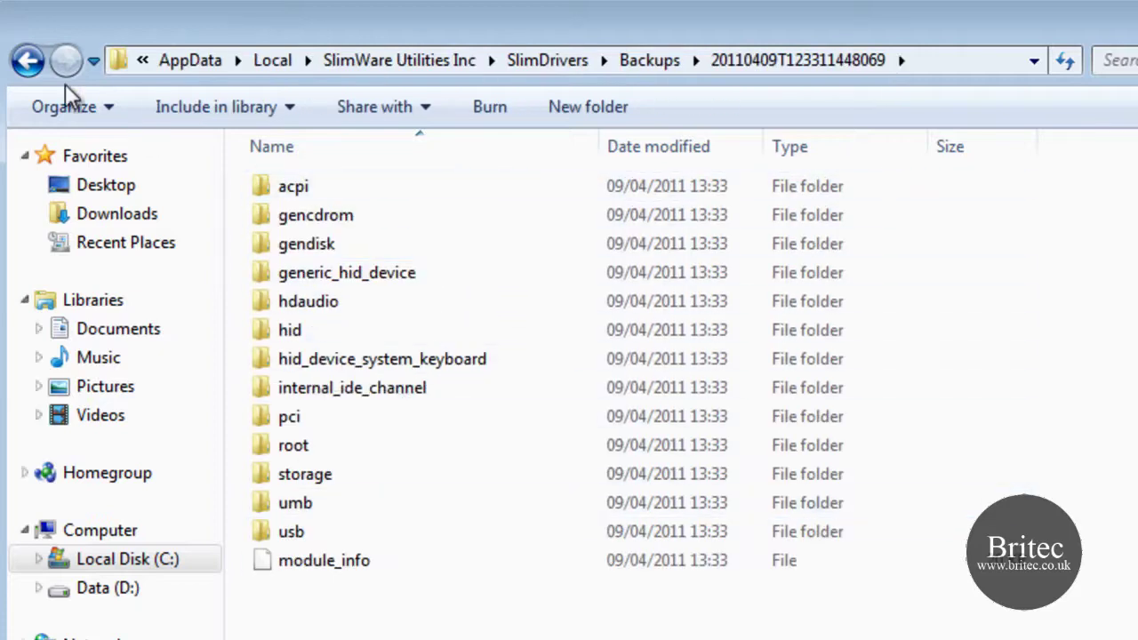
Check the dated backup folder's Properties: 121 MB in 212 files and 52 folders.
click(27, 61)
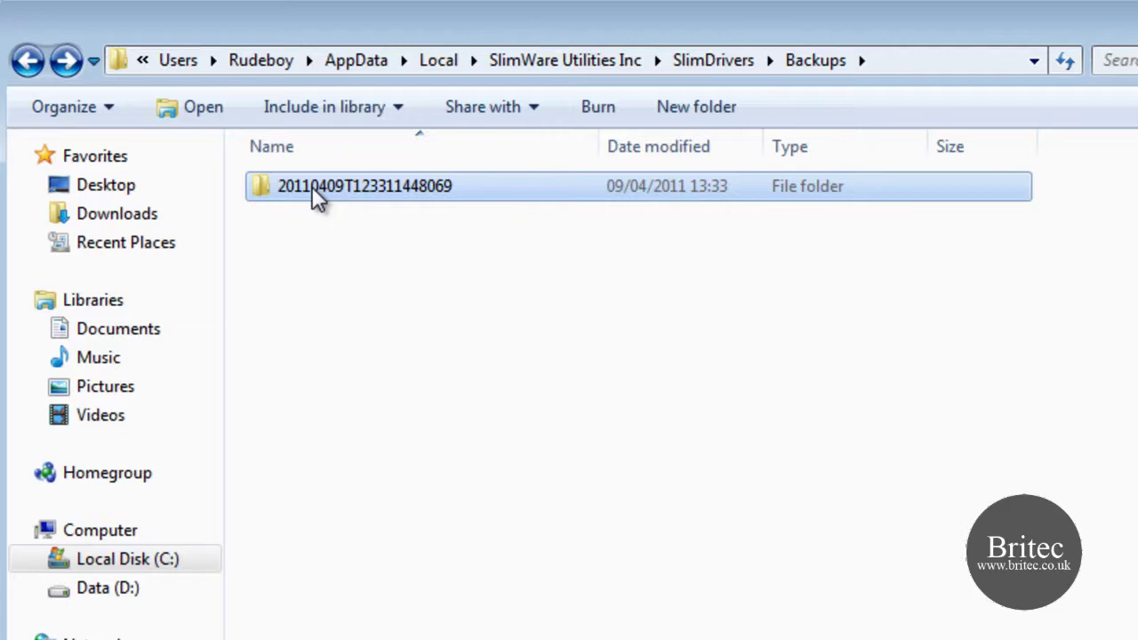
right_click(311, 186)
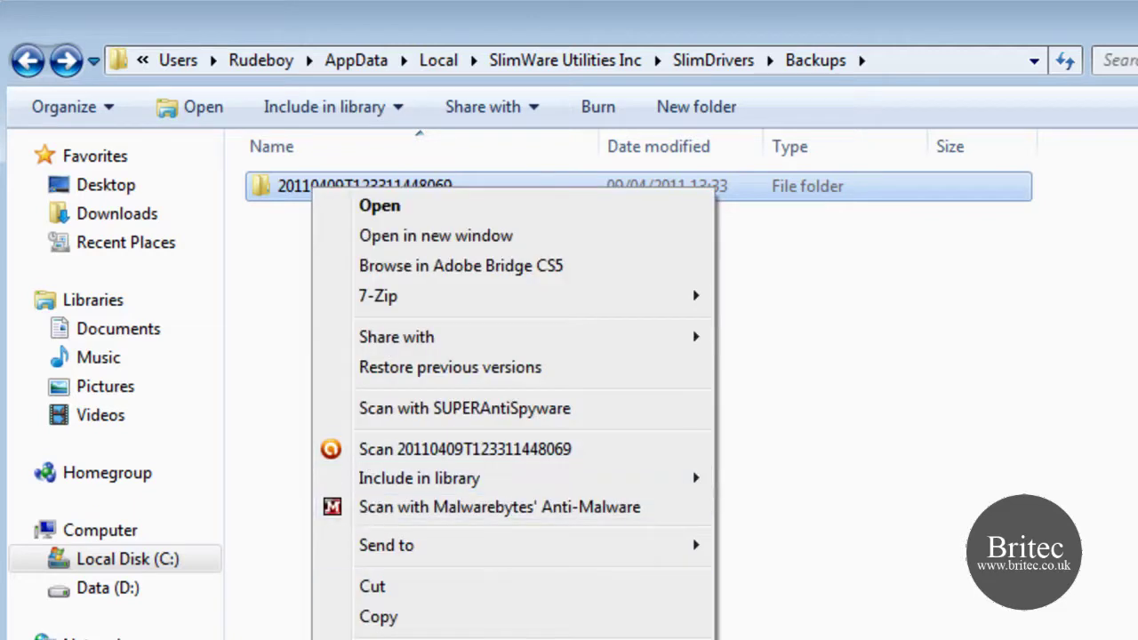
key(r)
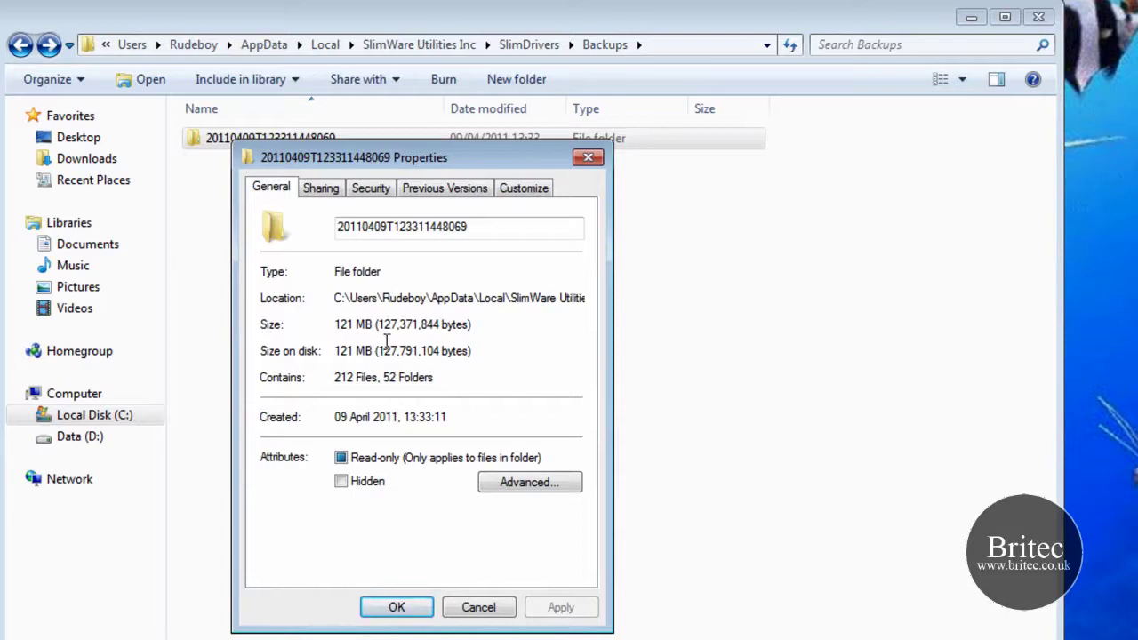
click(588, 157)
Look at the Restore From... location picker, cancel it, and return to the home overview.
click(20, 45)
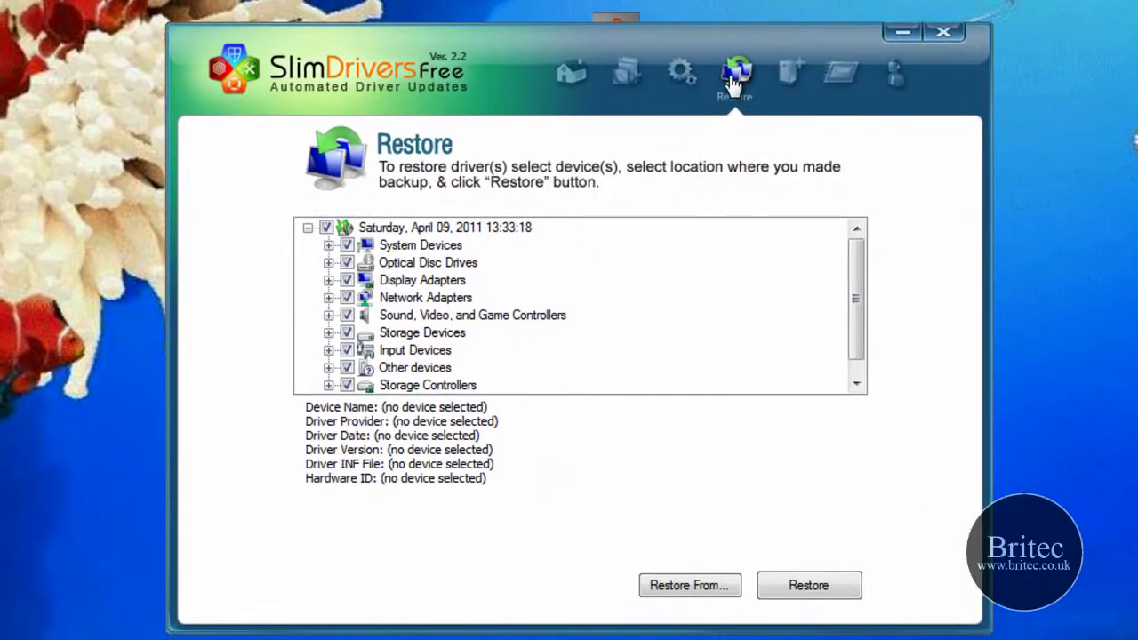
click(683, 589)
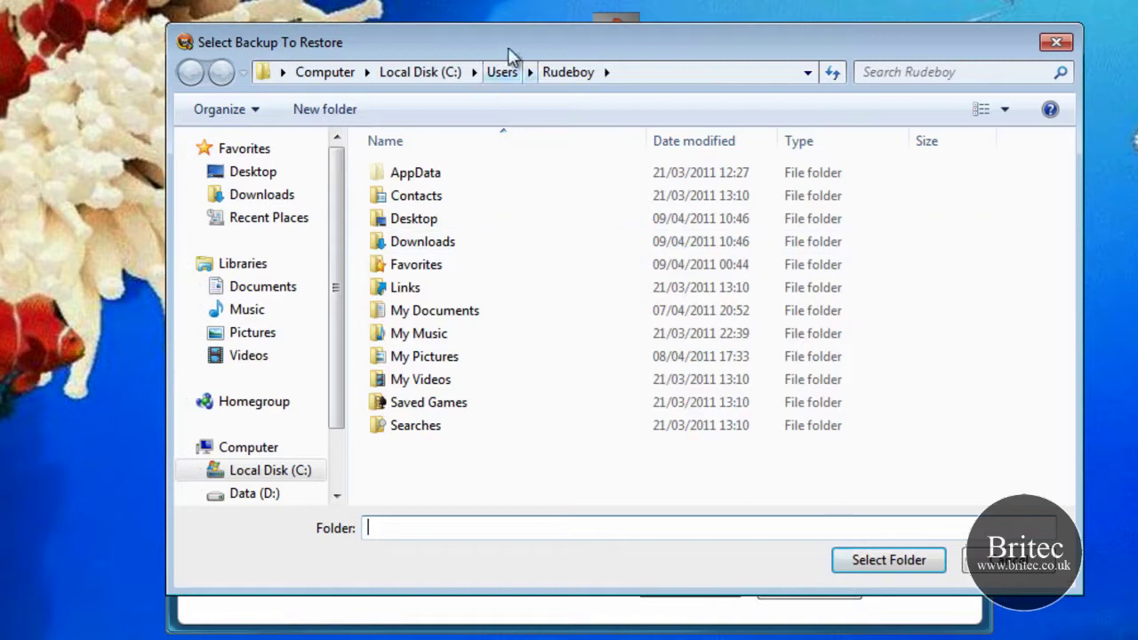
drag(507, 50, 511, 107)
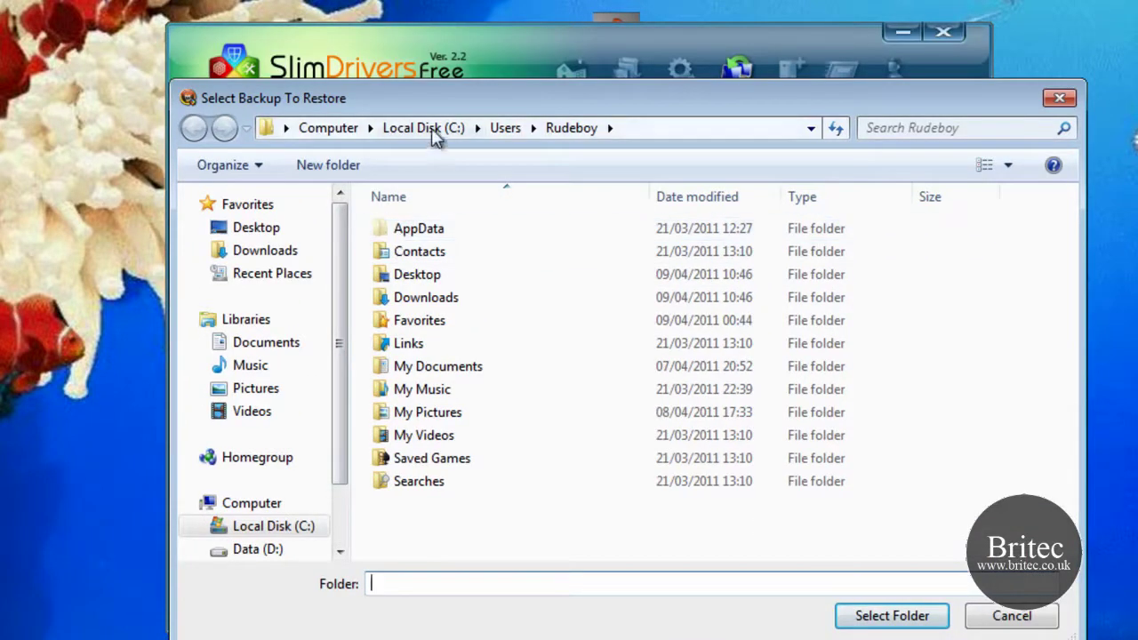
drag(437, 97, 408, 48)
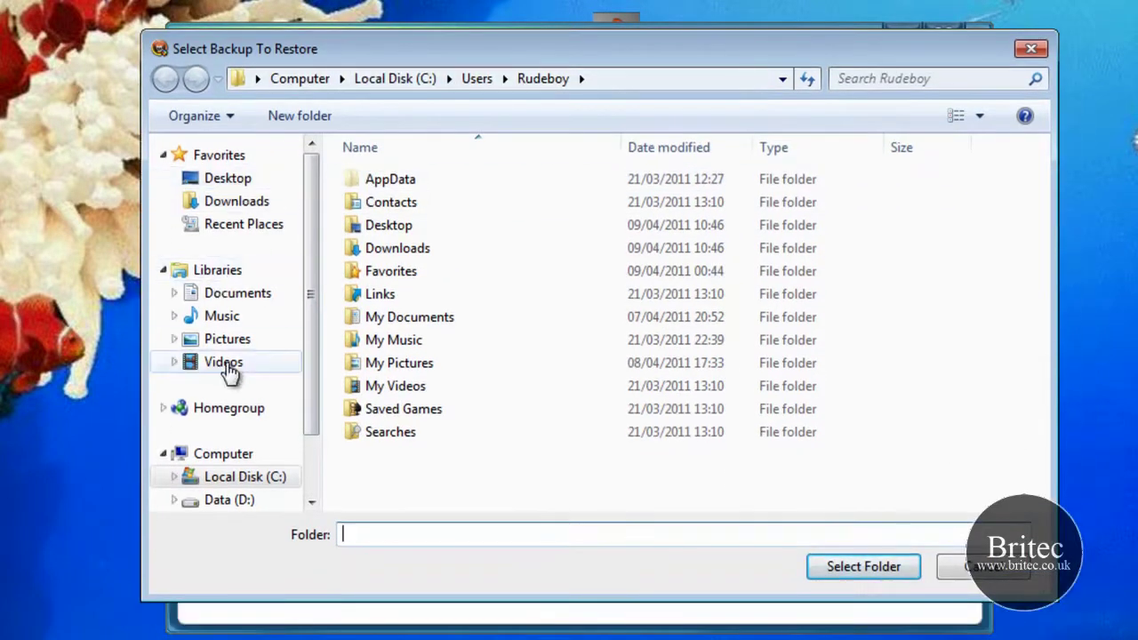
click(1031, 48)
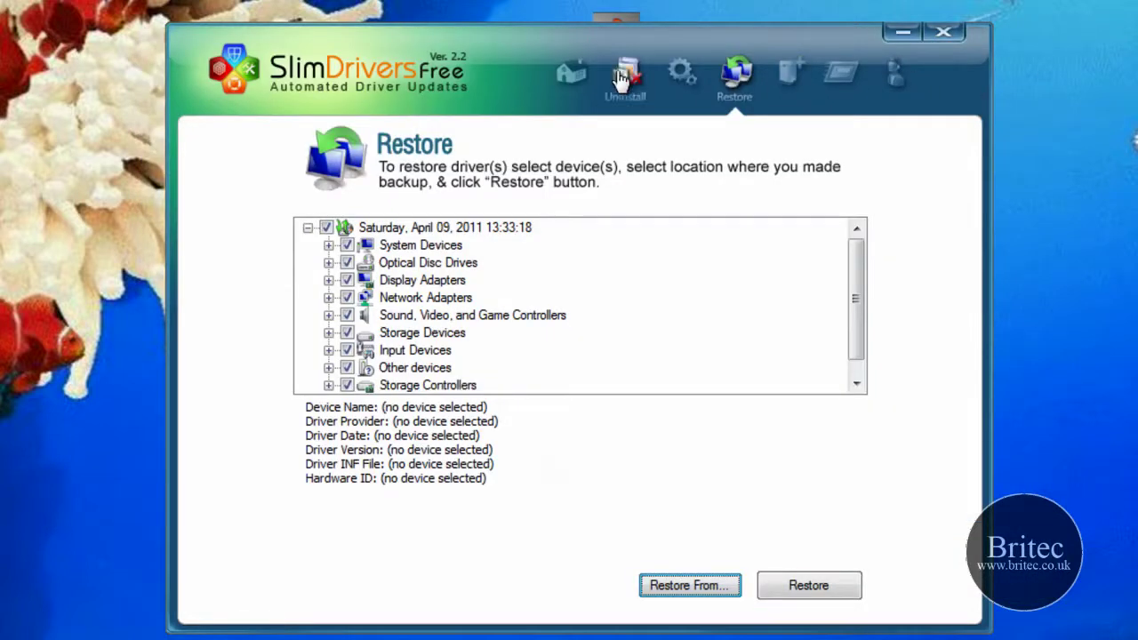
click(572, 75)
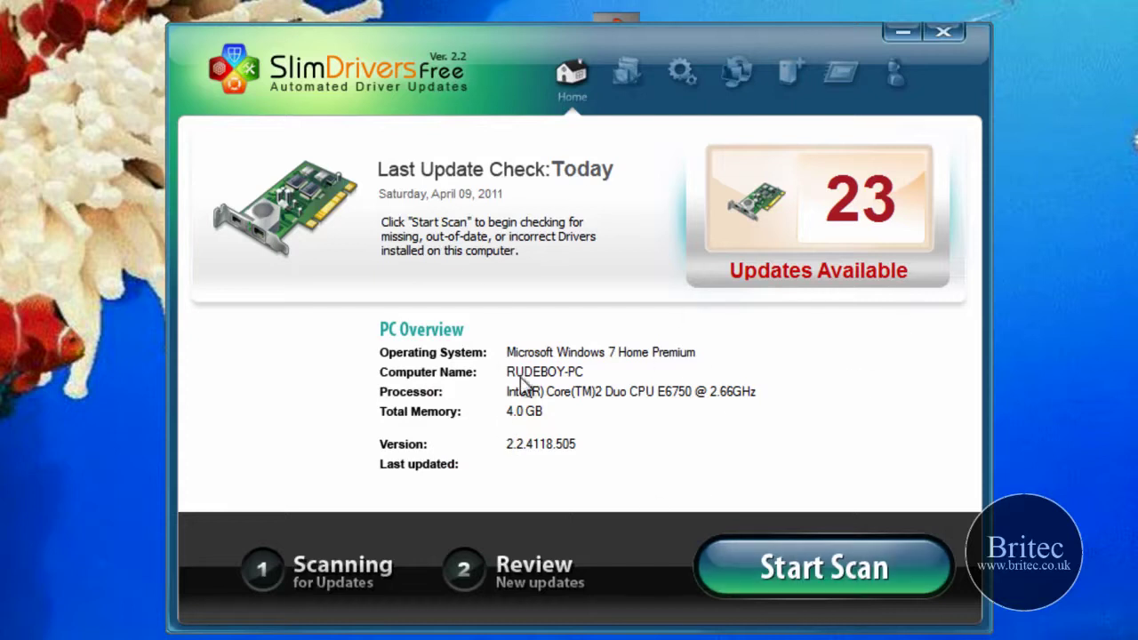
Run a driver scan and scroll the results listing the 23 outdated devices.
click(814, 589)
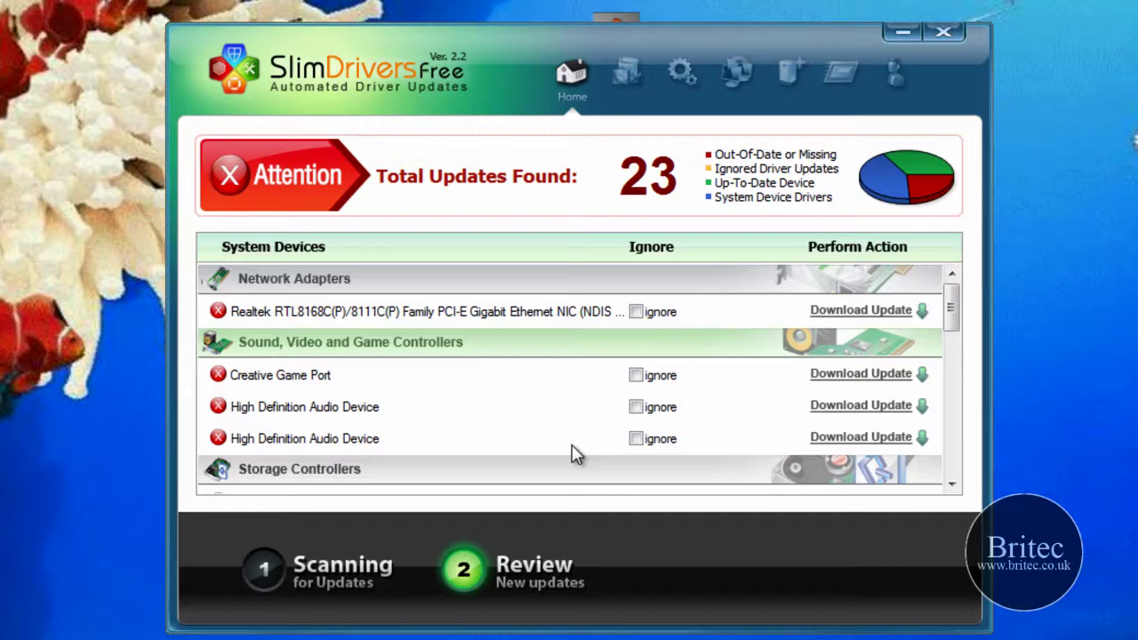
mouse_move(952, 308)
mouse_down()
mouse_move(960, 462)
mouse_move(952, 297)
mouse_up()
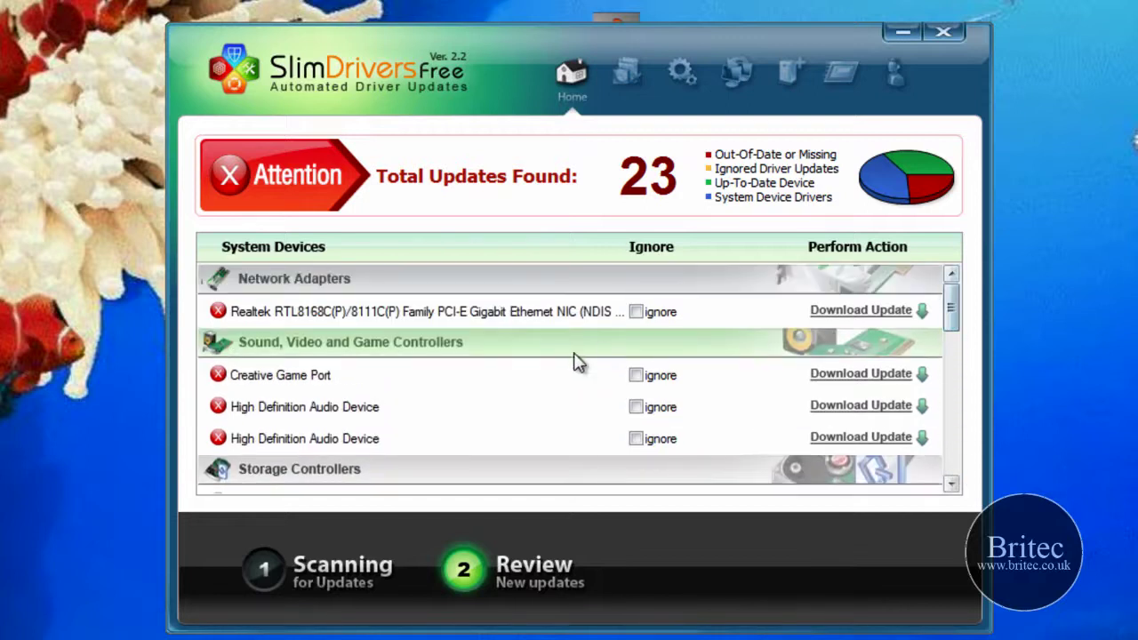
Tick then untick the ignore boxes for the Realtek network and Creative Game Port updates.
click(636, 312)
click(637, 375)
click(640, 313)
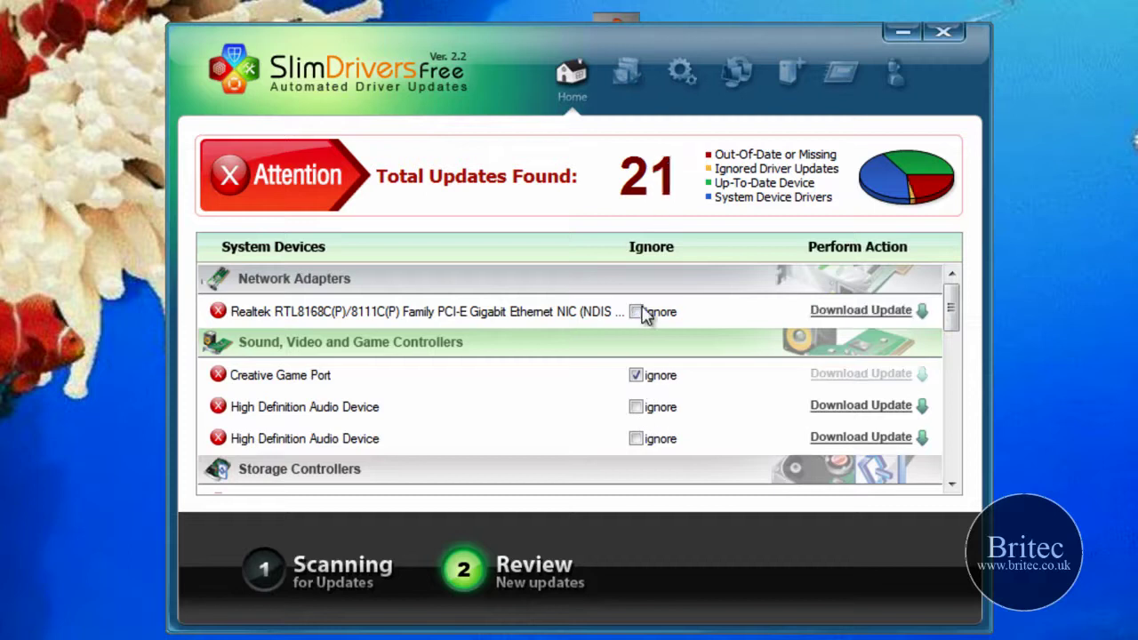
click(635, 375)
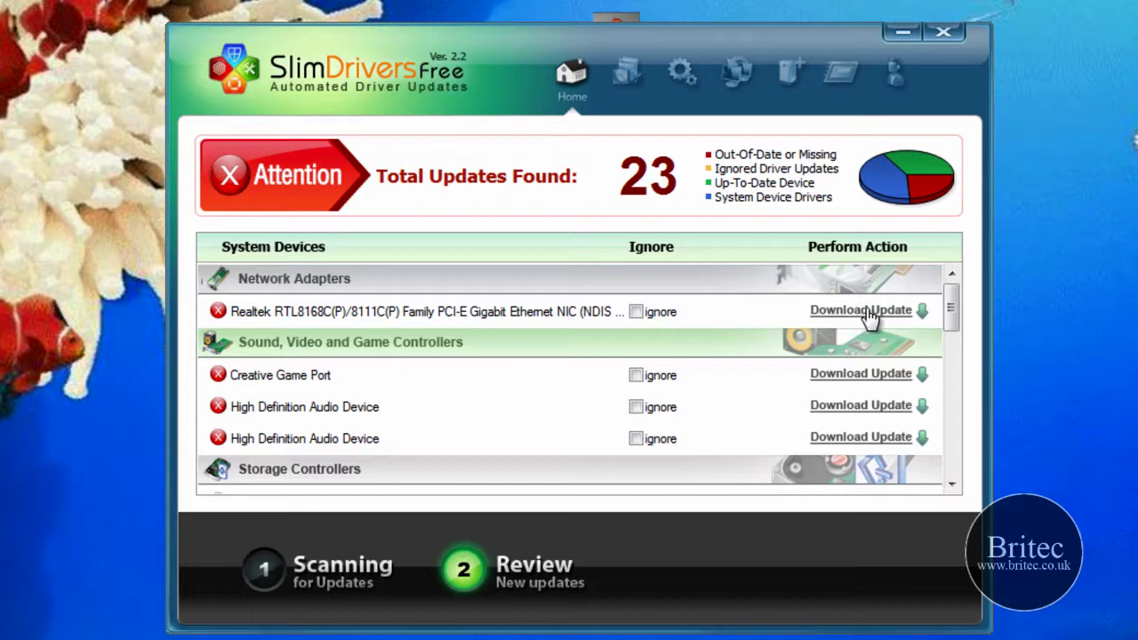
Exit SlimDrivers Free, confirming the leave prompt despite pending updates.
drag(952, 310, 929, 196)
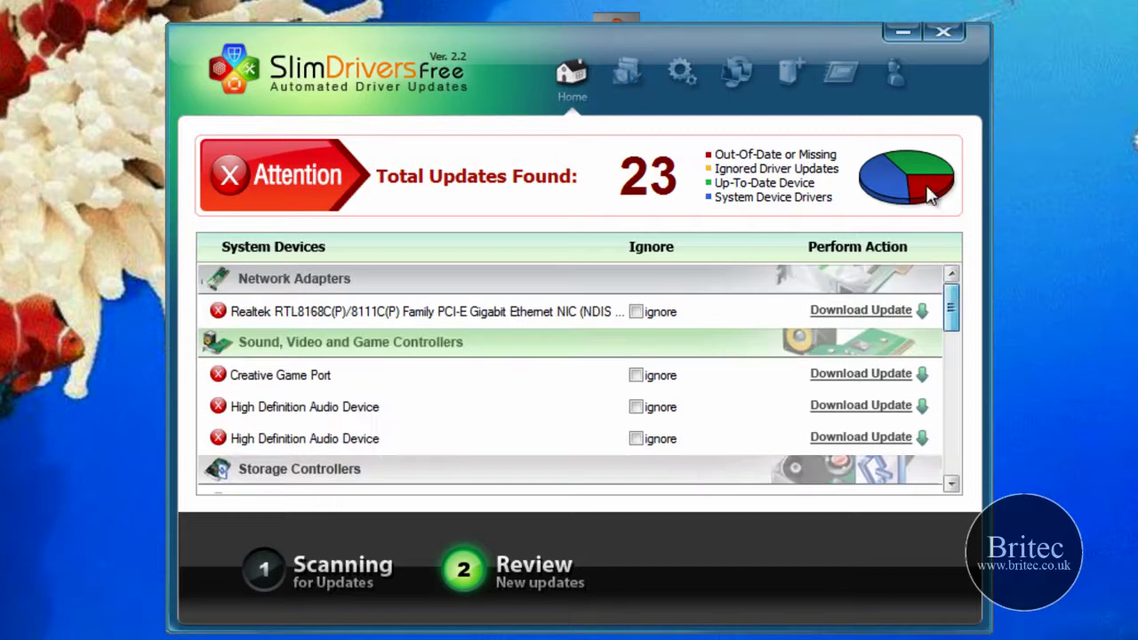
click(944, 32)
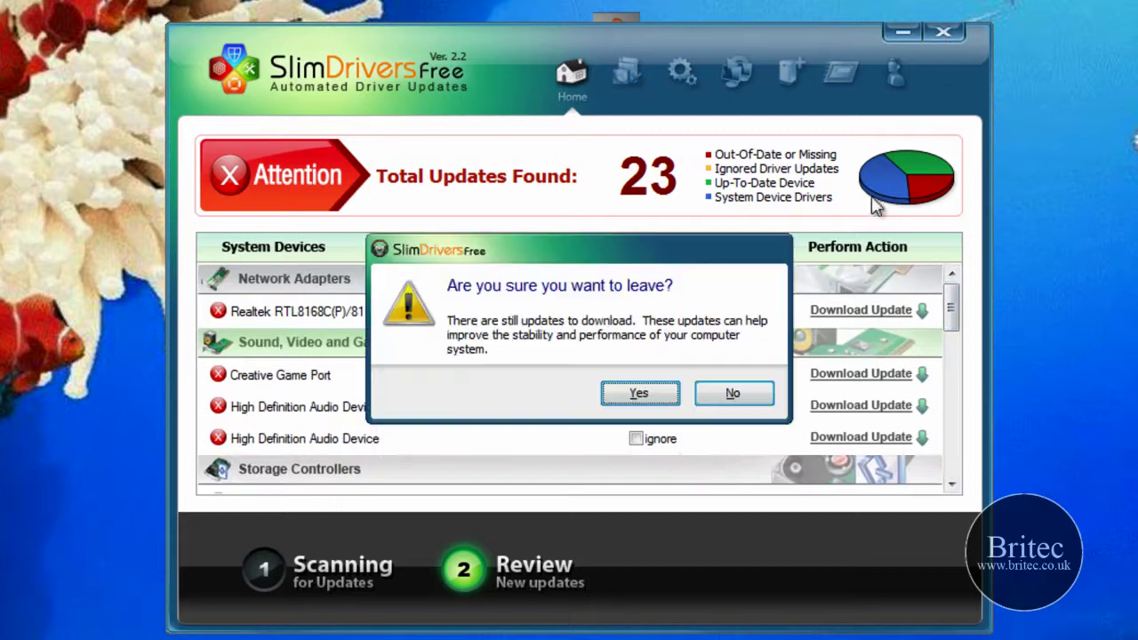
click(640, 394)
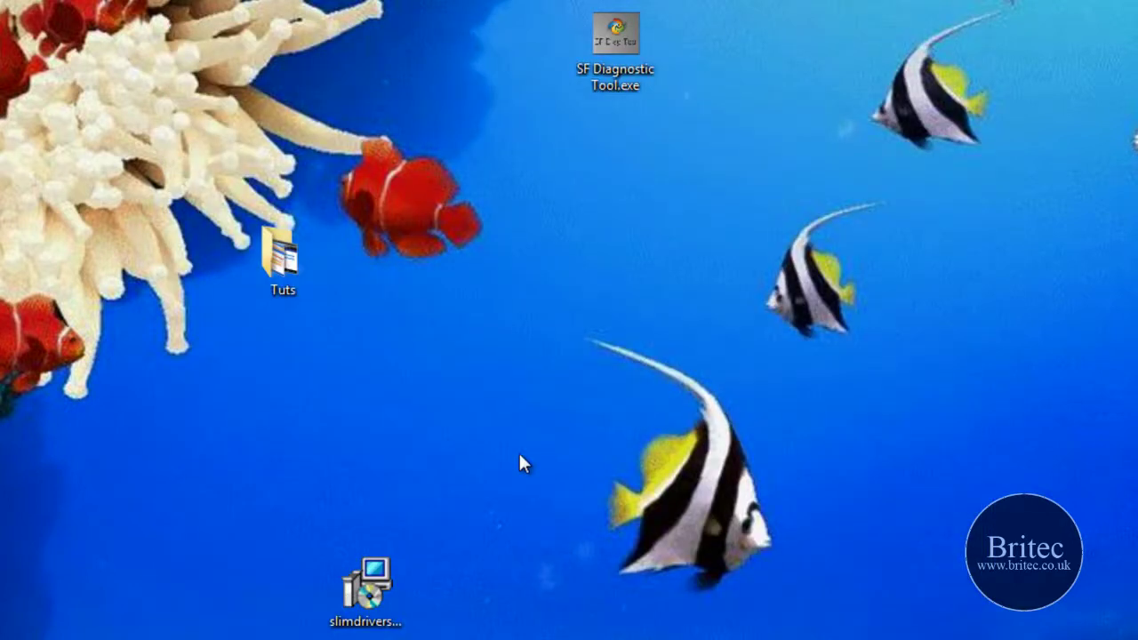